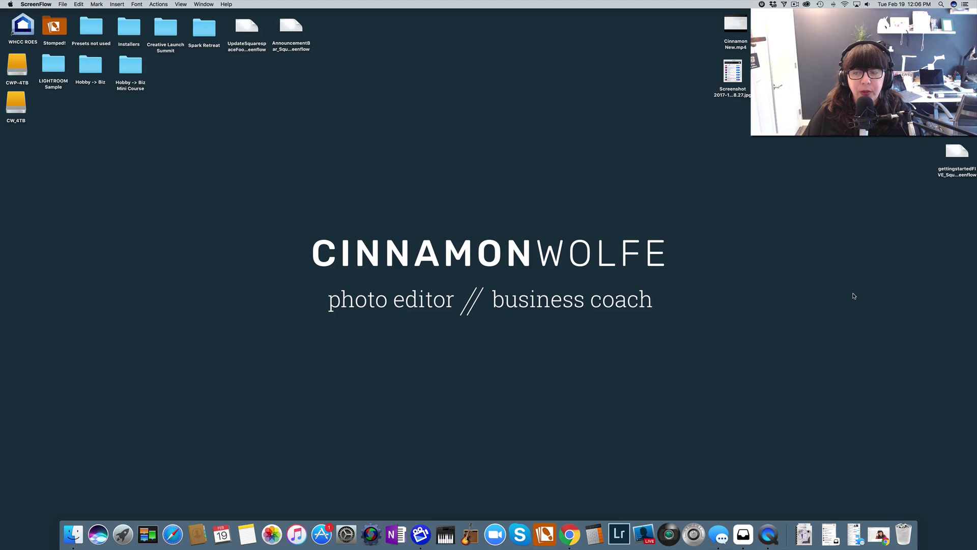
Restore the Squarespace editor window and review Home's sections: Banner, Intro, 10 Step Guide, Services, Testimonials
left_click(881, 535)
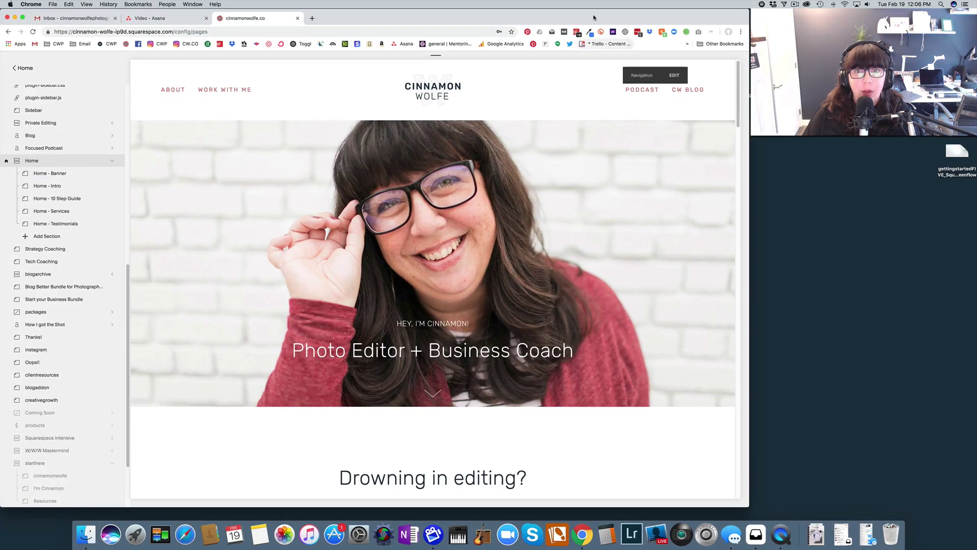
left_click_drag(604, 17, 594, 17)
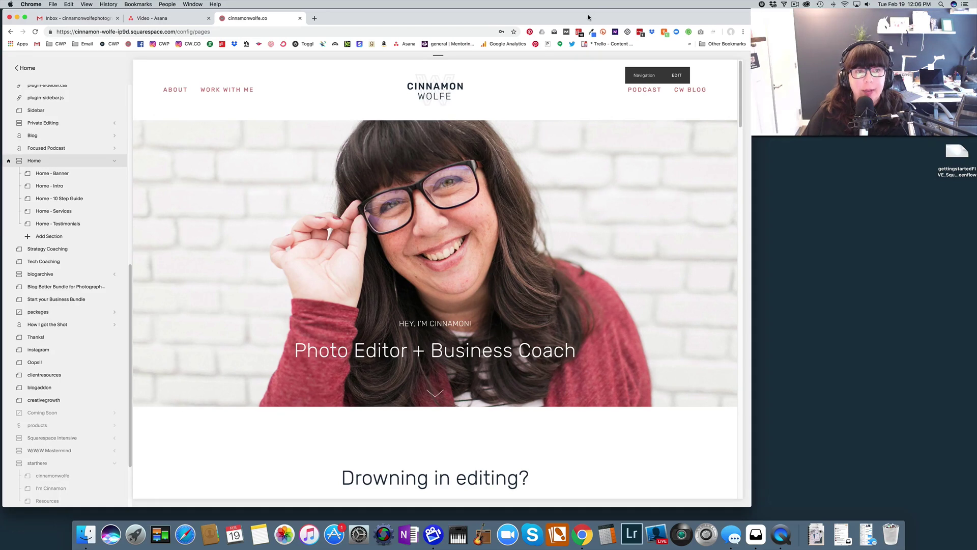
mouse_move(654, 290)
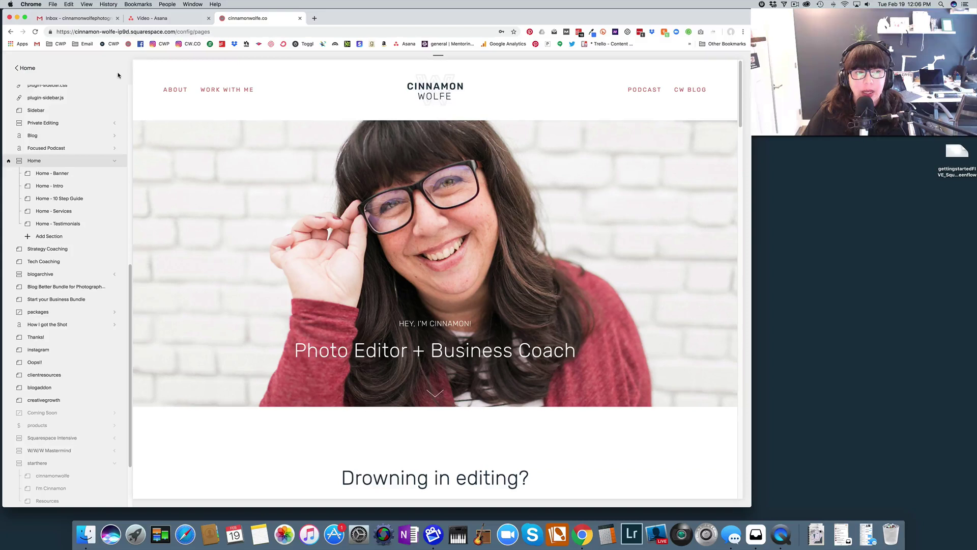
scroll(53, 149, "up", 10)
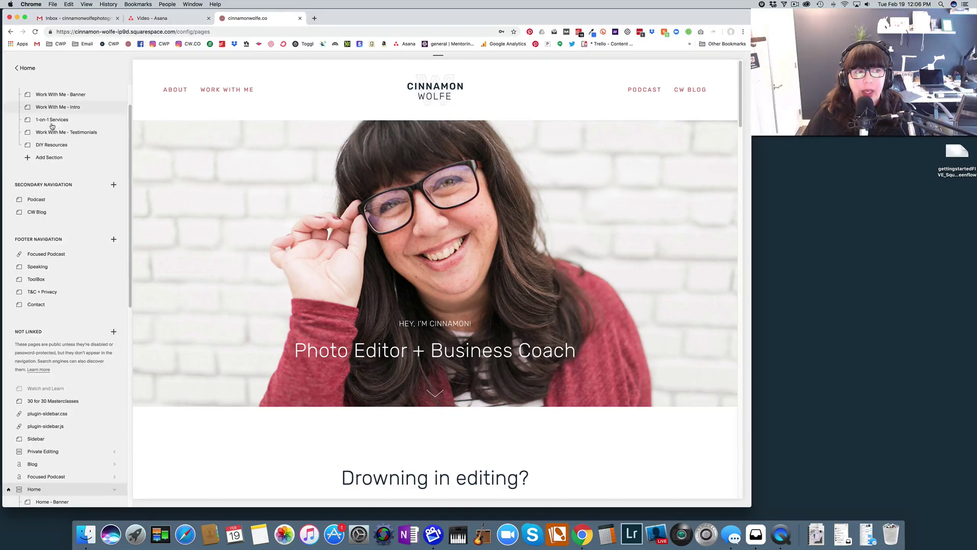
scroll(52, 149, "down", 10)
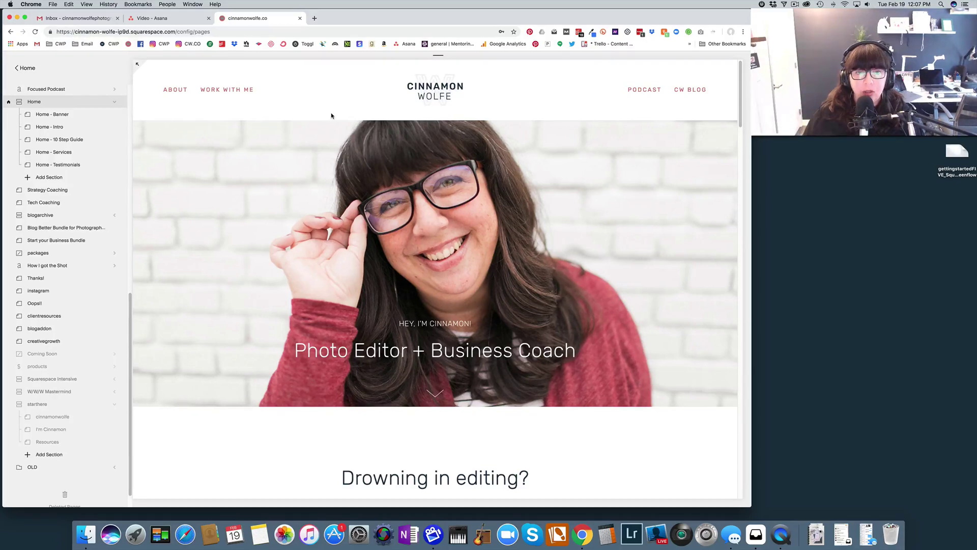
scroll(331, 115, "down", 15)
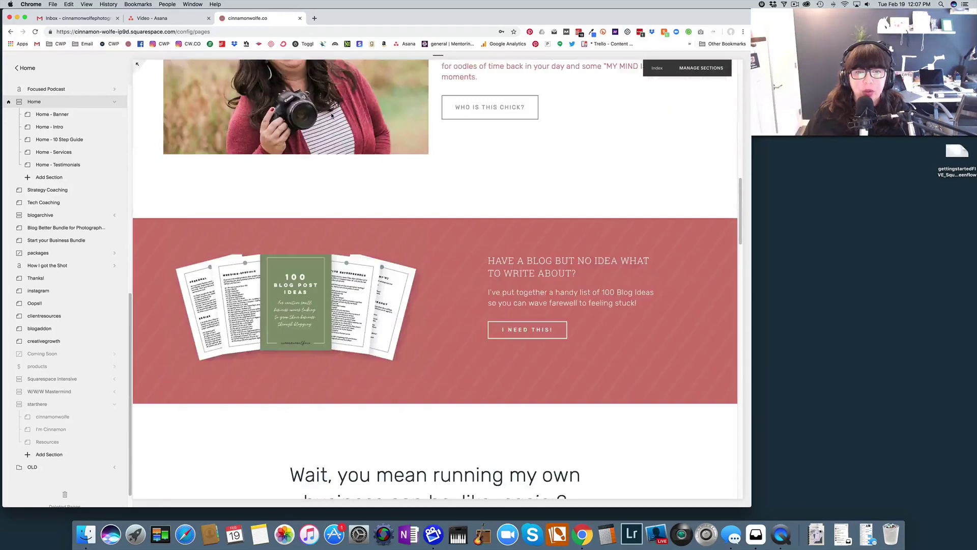
scroll(331, 115, "down", 20)
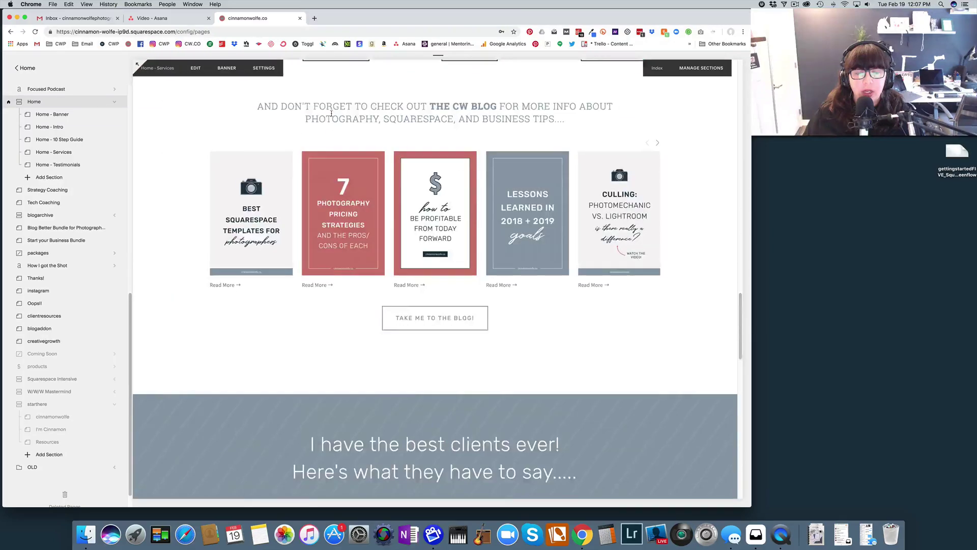
scroll(331, 116, "down", 10)
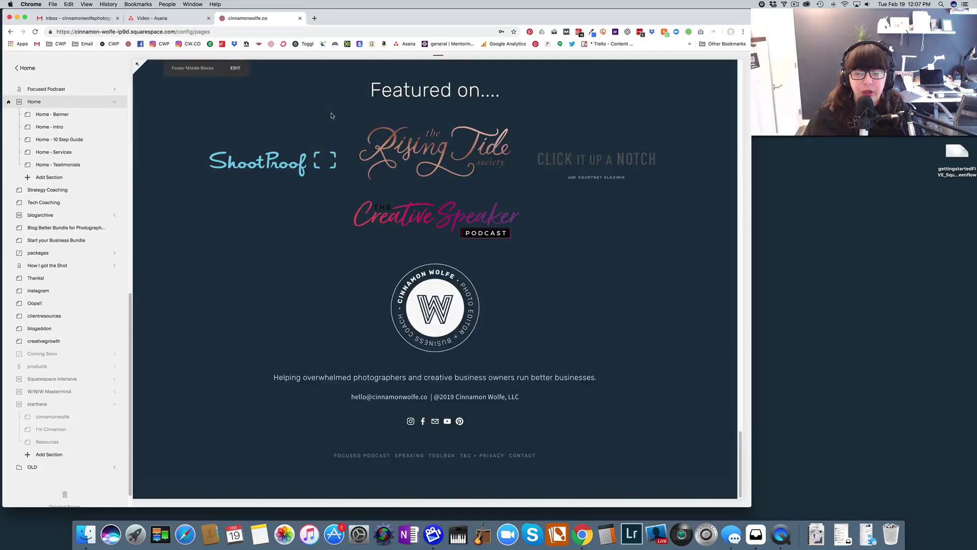
scroll(331, 115, "up", 20)
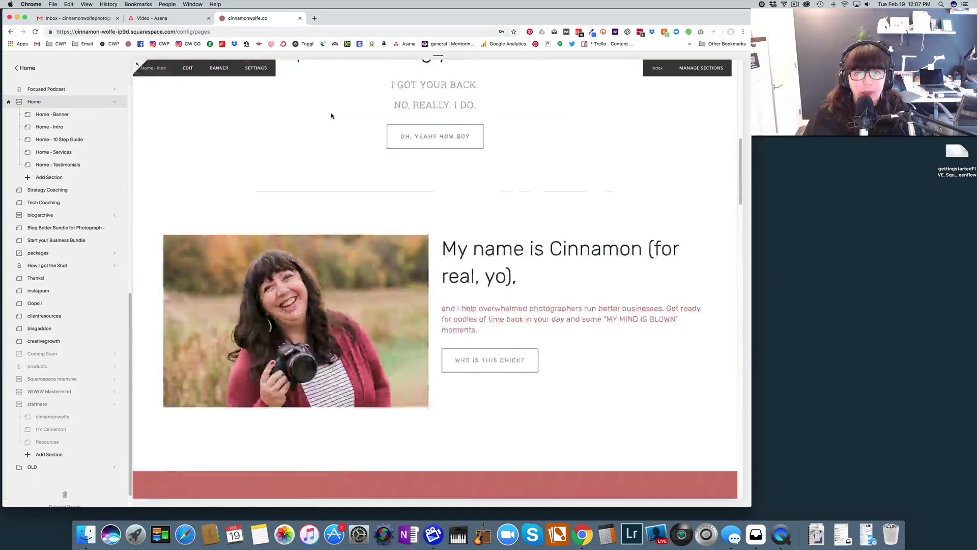
scroll(331, 115, "up", 4)
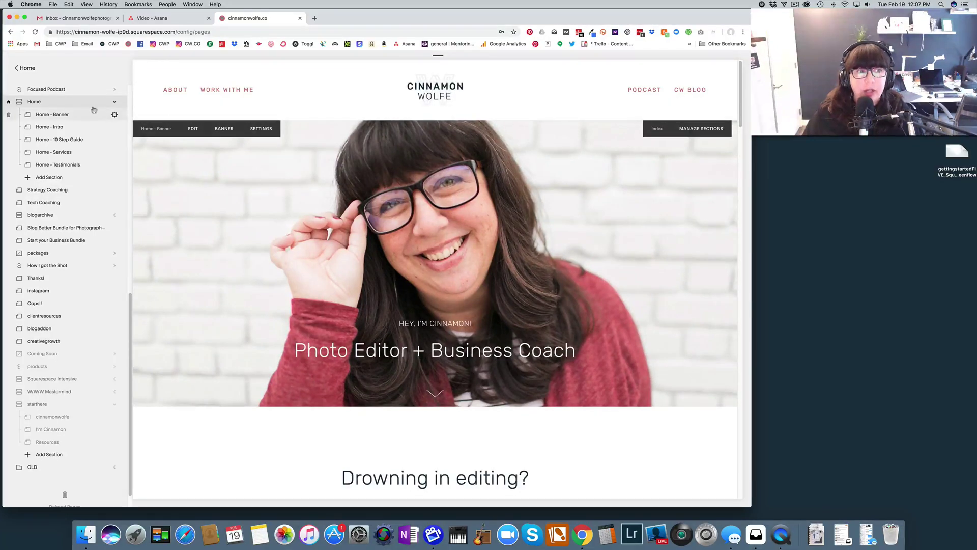
Show the new-page type choices, then open the Contact page's settings titled 'Contact'
scroll(88, 141, "up", 3)
scroll(87, 141, "up", 5)
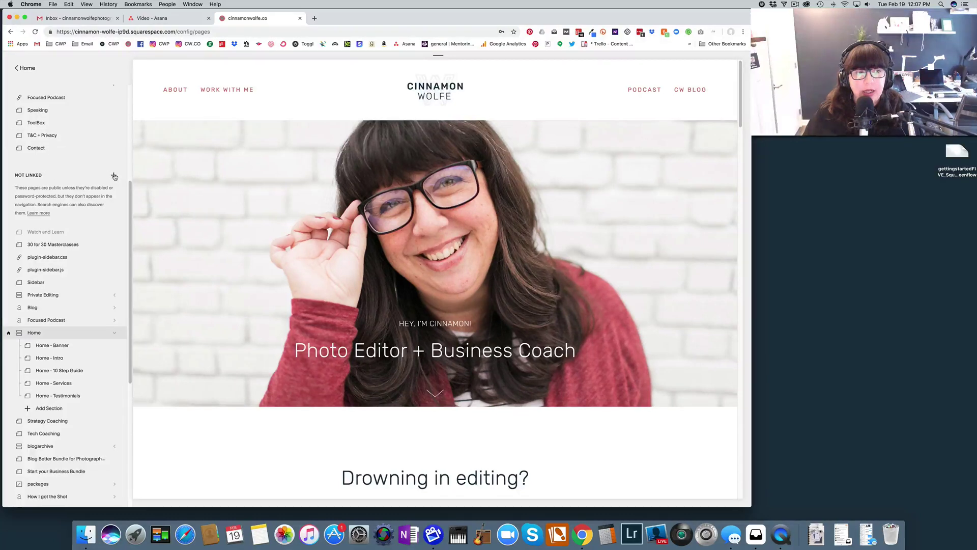
scroll(115, 176, "up", 2)
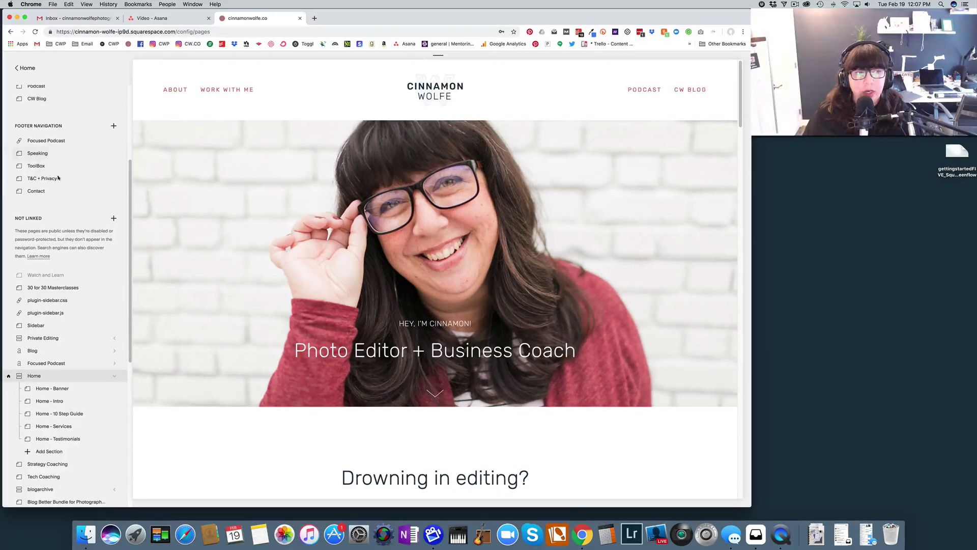
left_click(114, 219)
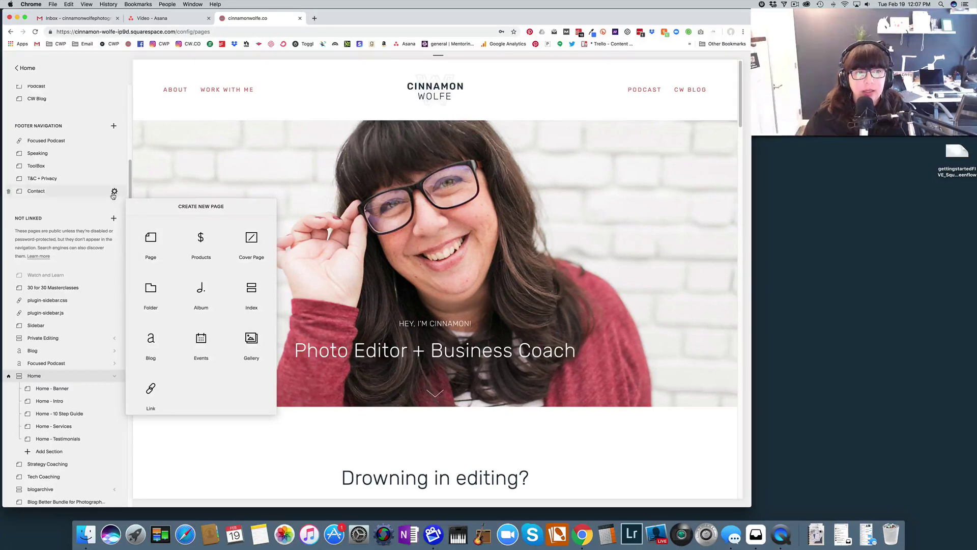
left_click(113, 193)
Save and close the Contact settings, then load the Home page's banner in the preview
left_click(712, 488)
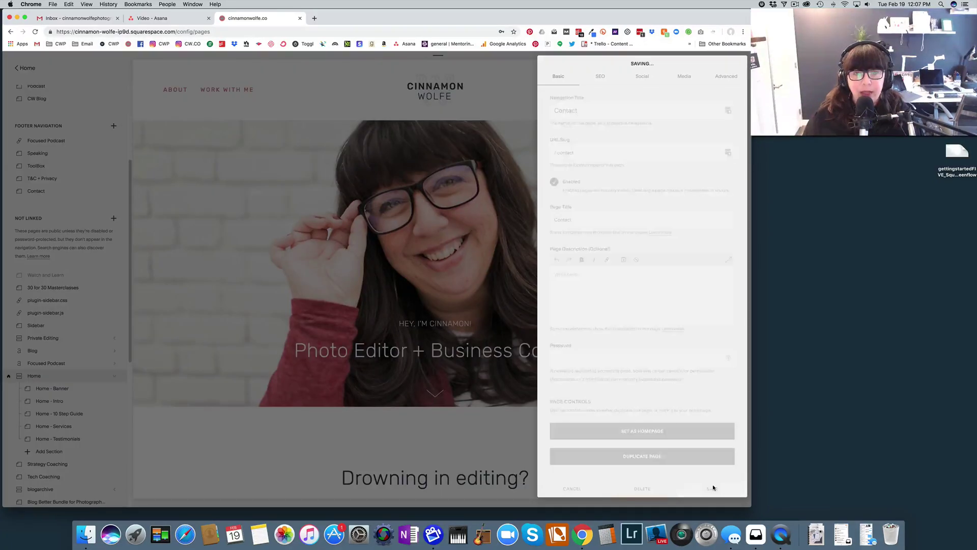
scroll(97, 285, "down", 5)
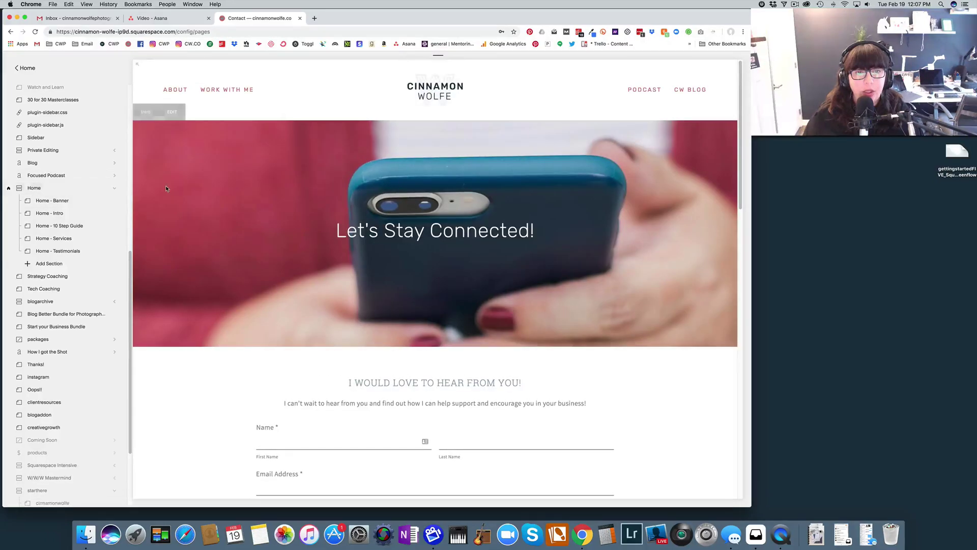
left_click(34, 187)
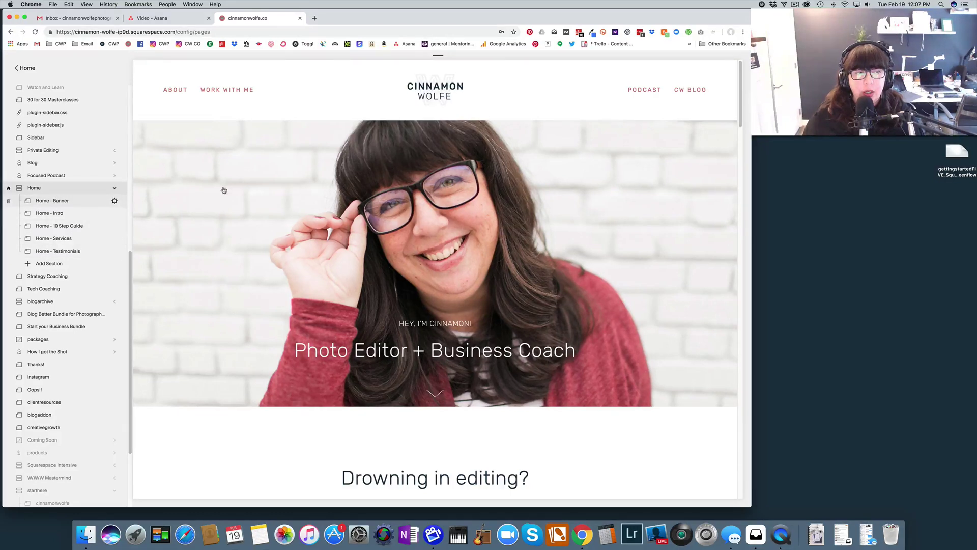
Scroll the Home preview to the 10 Step Guide's 100 Blog Post Ideas offer
mouse_move(210, 160)
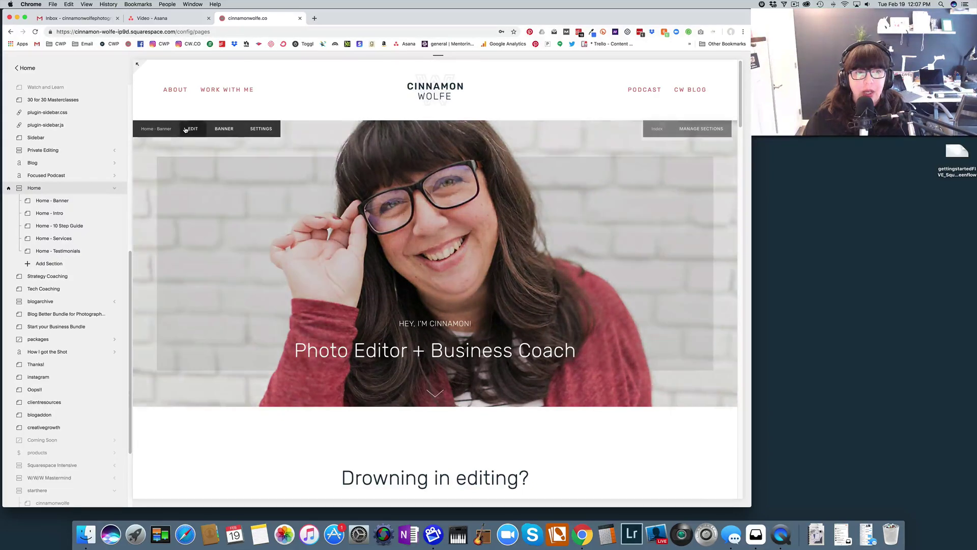
scroll(284, 220, "down", 1)
scroll(285, 221, "down", 5)
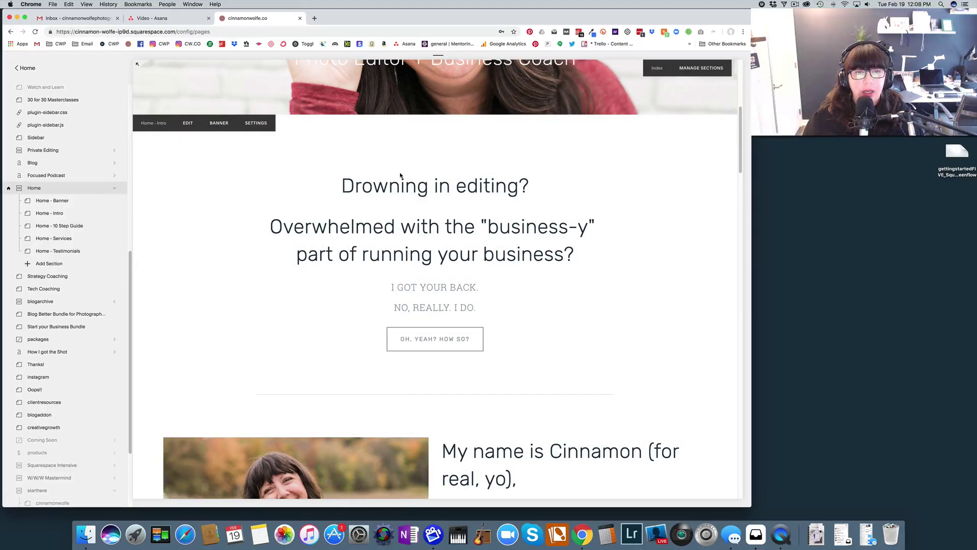
scroll(356, 275, "down", 3)
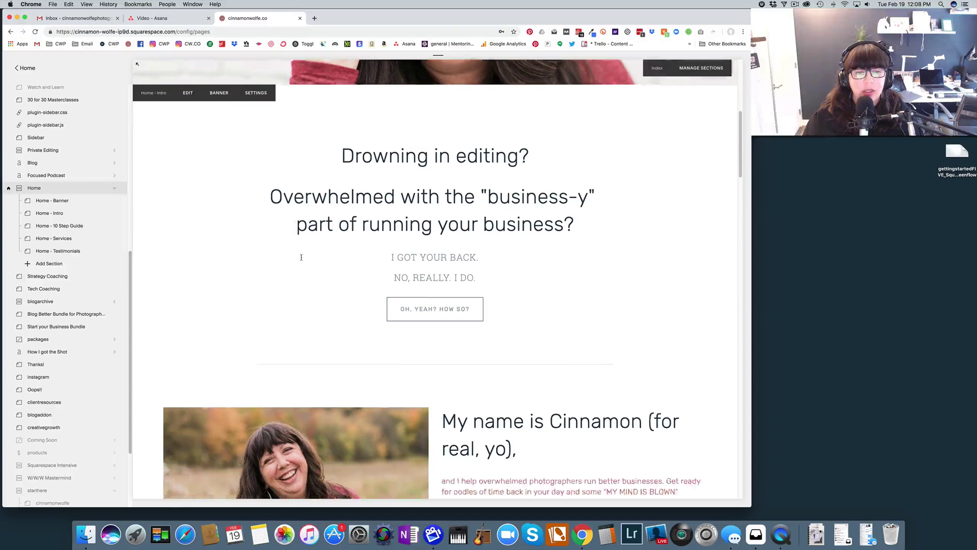
scroll(422, 297, "down", 3)
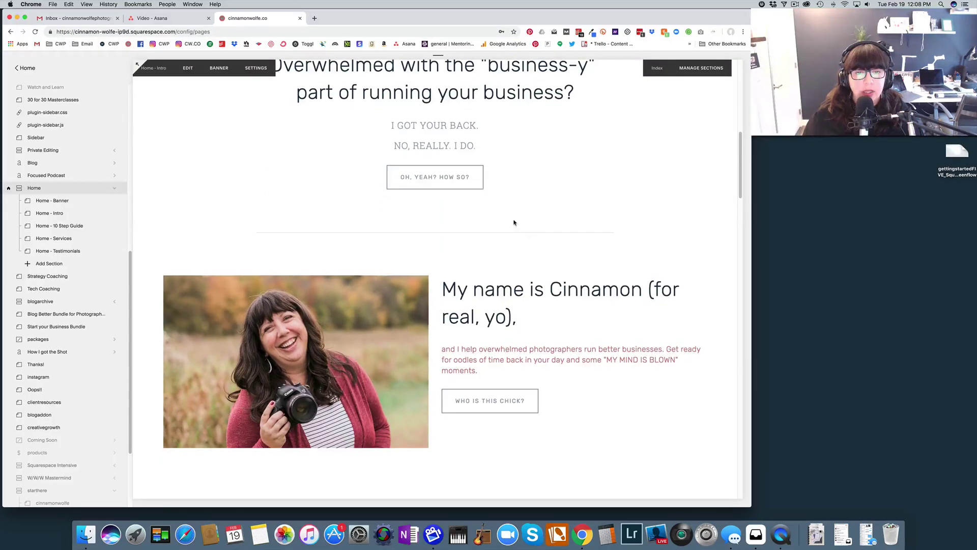
scroll(514, 223, "down", 3)
scroll(544, 298, "up", 7)
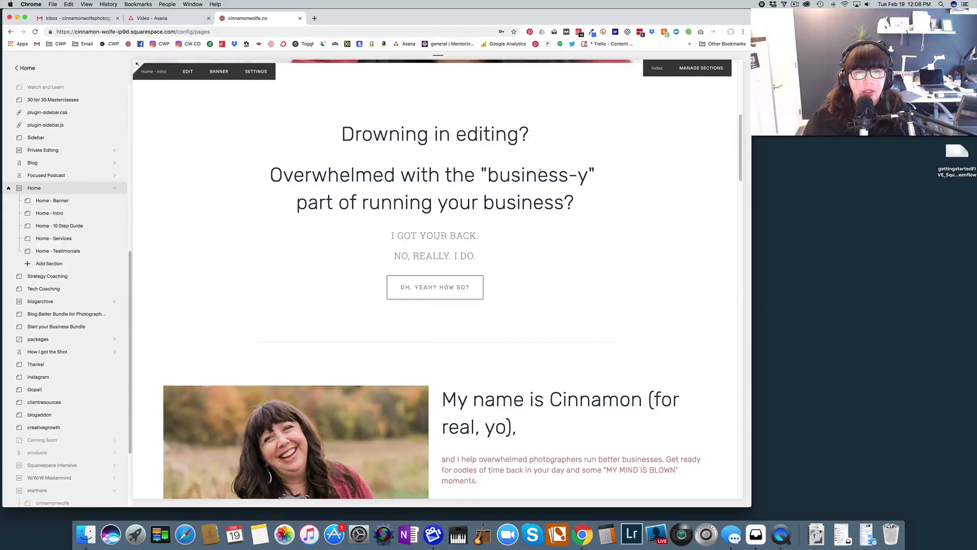
scroll(579, 380, "down", 15)
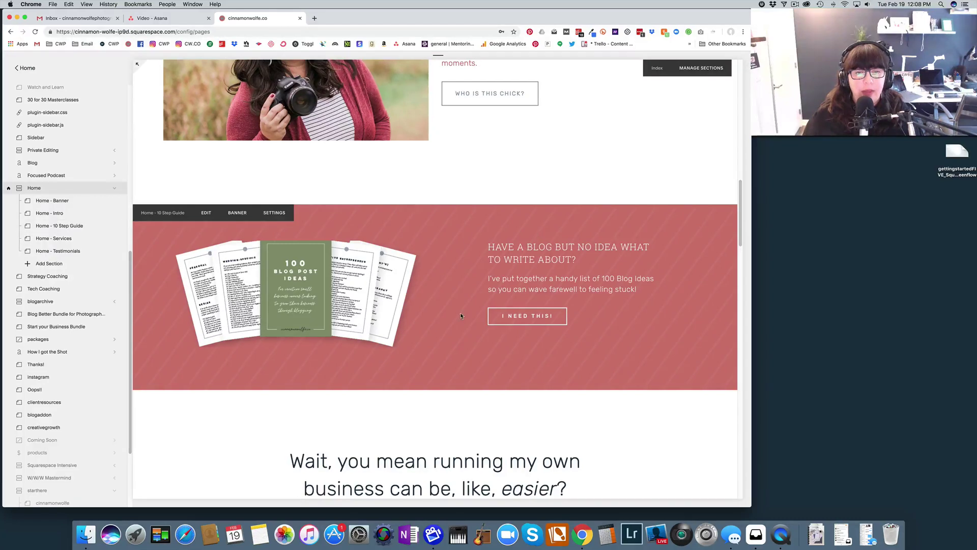
Scroll the Home preview through the blog posts to the footer, then back to Testimonials
scroll(458, 356, "down", 4)
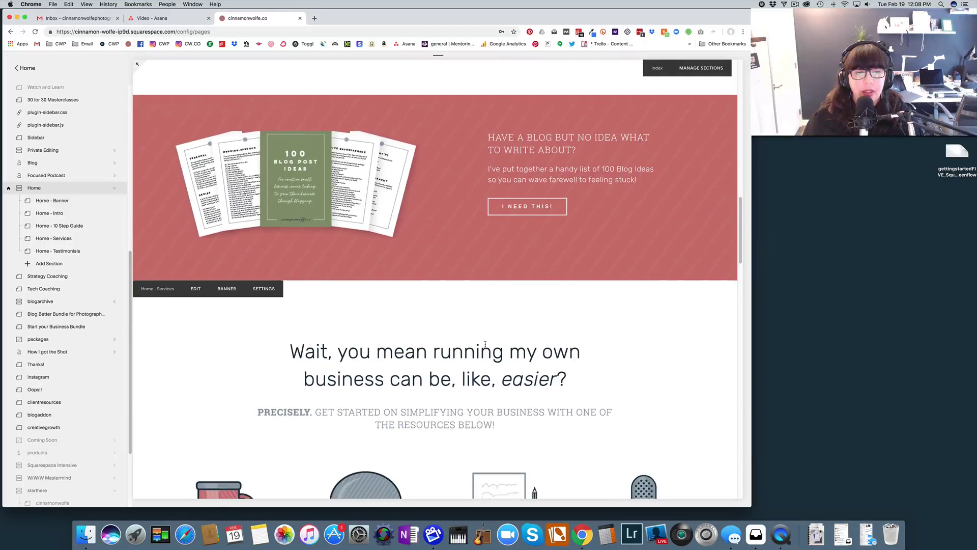
scroll(485, 346, "down", 4)
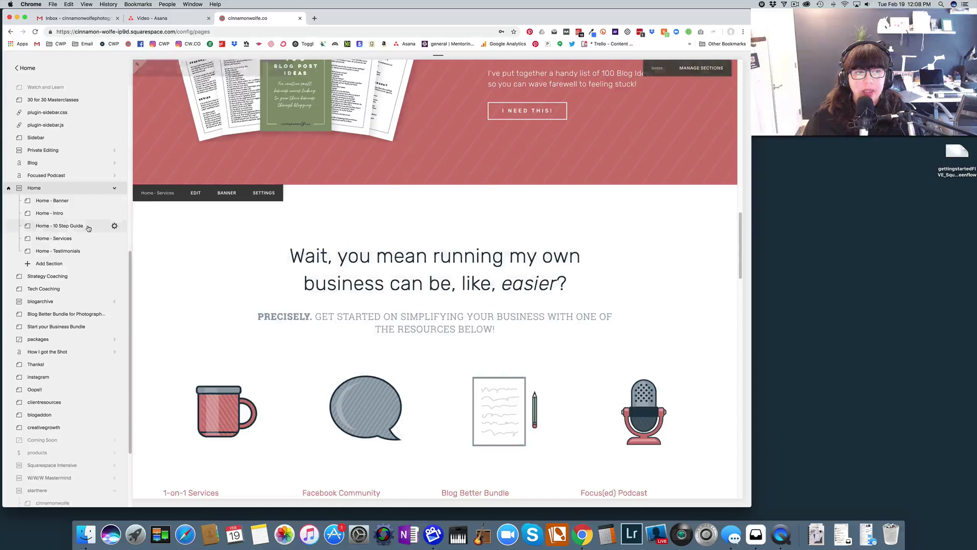
scroll(370, 240, "down", 15)
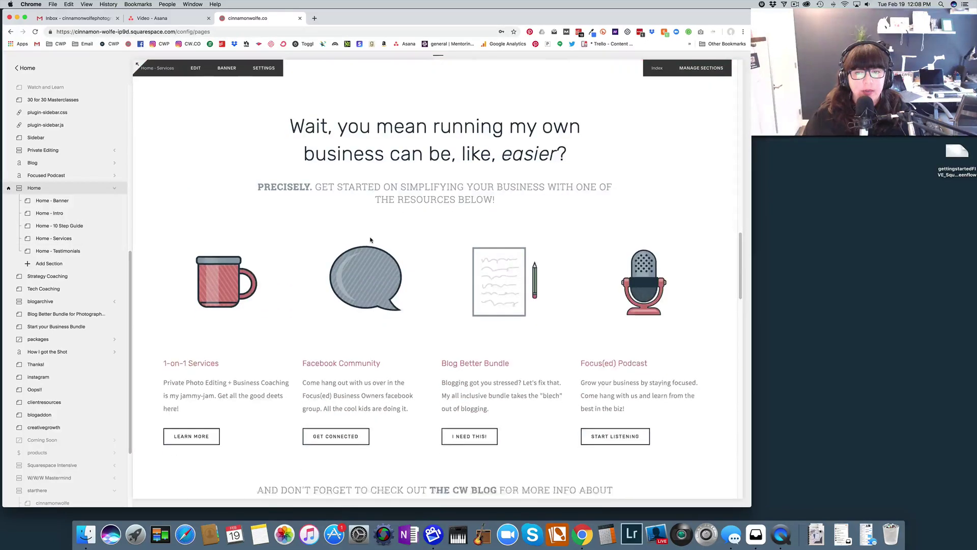
scroll(370, 240, "down", 4)
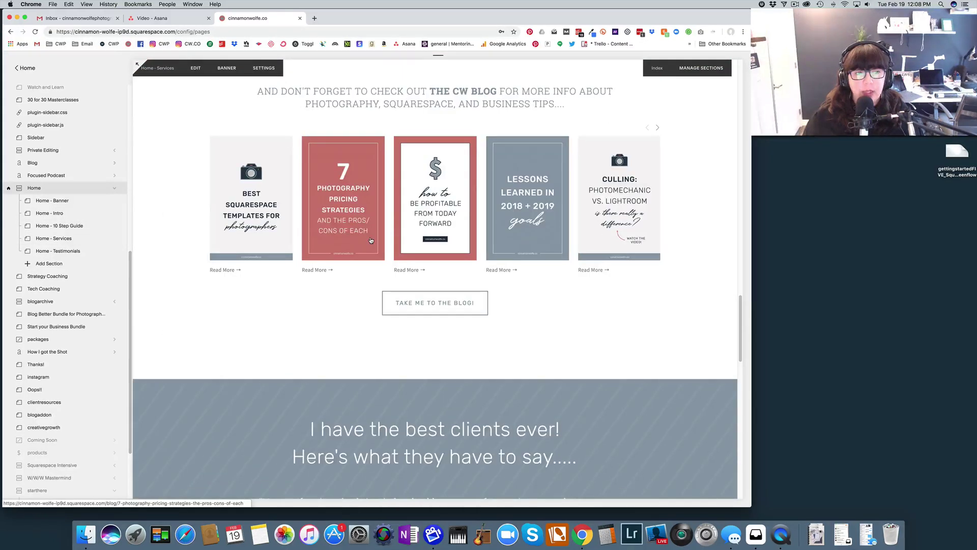
scroll(310, 255, "down", 5)
scroll(241, 402, "down", 7)
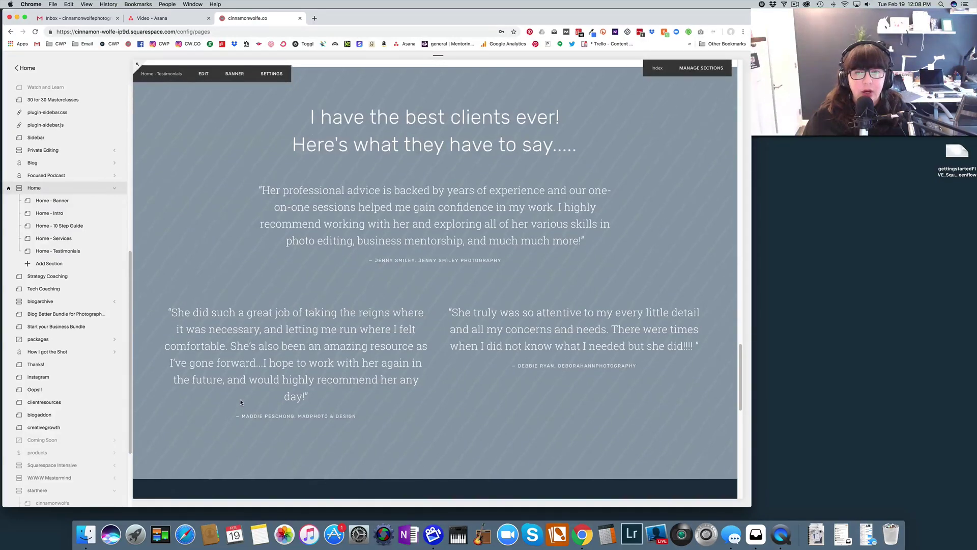
scroll(241, 402, "up", 18)
scroll(241, 402, "up", 5)
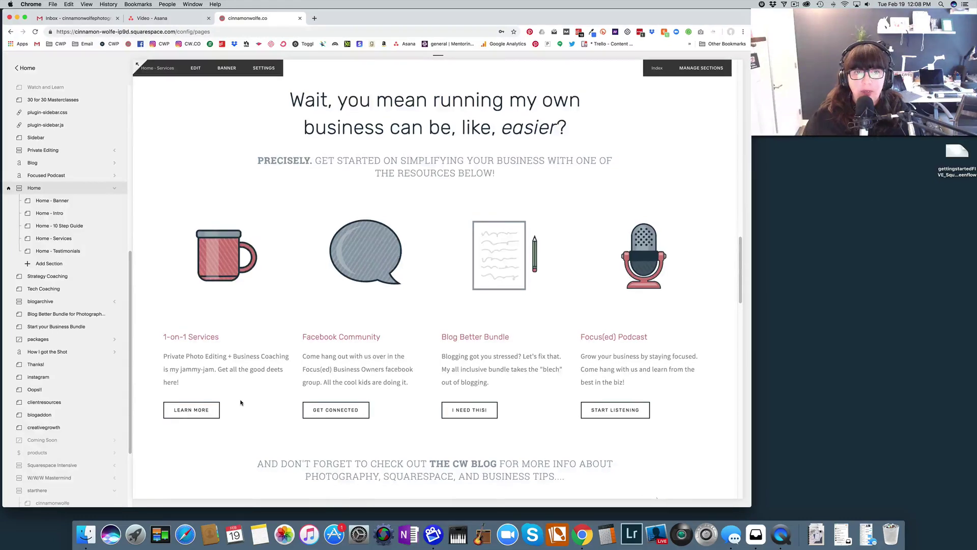
scroll(241, 403, "up", 3)
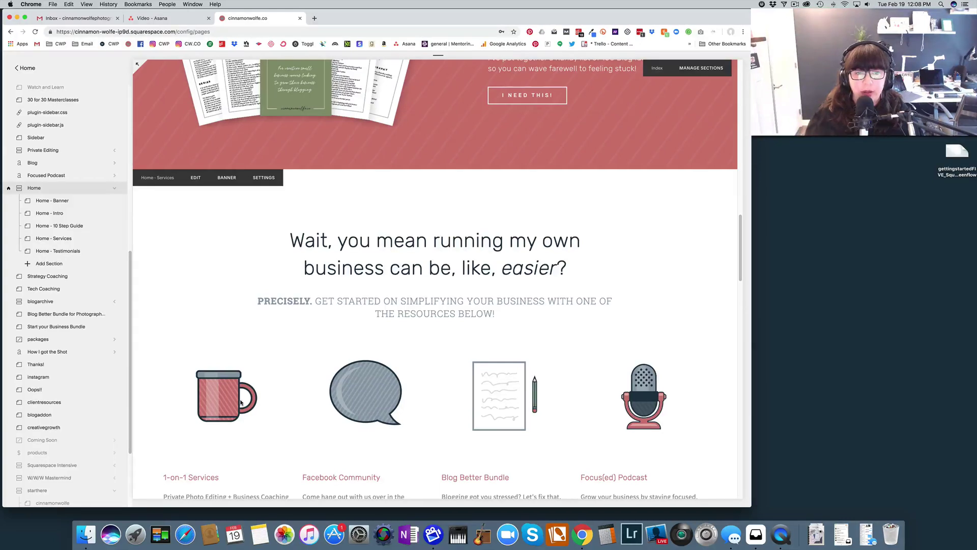
scroll(255, 410, "down", 7)
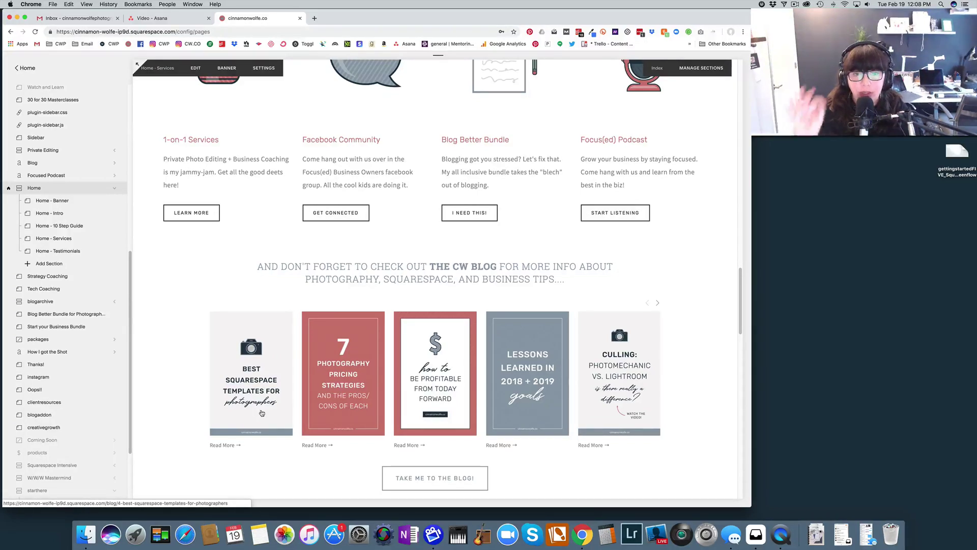
scroll(262, 412, "down", 7)
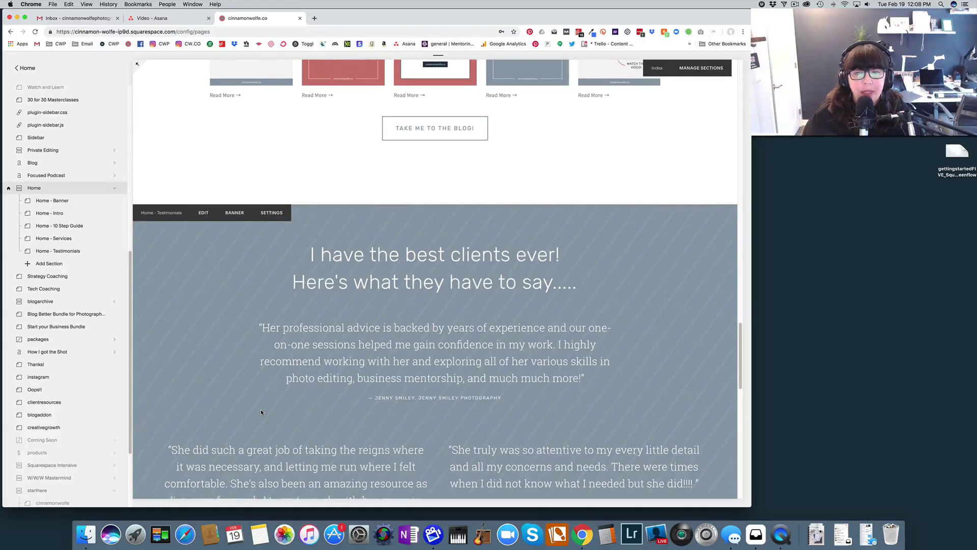
scroll(260, 412, "down", 6)
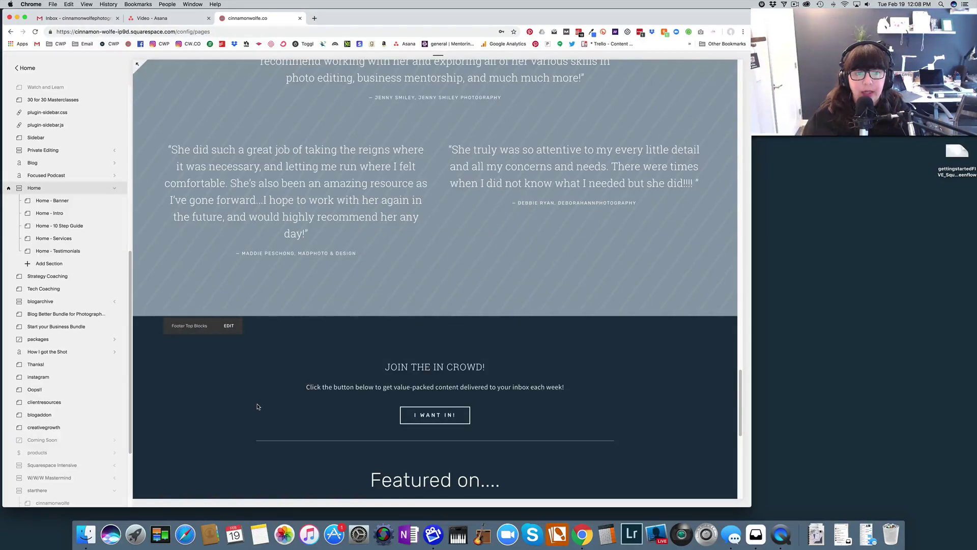
scroll(258, 406, "down", 2)
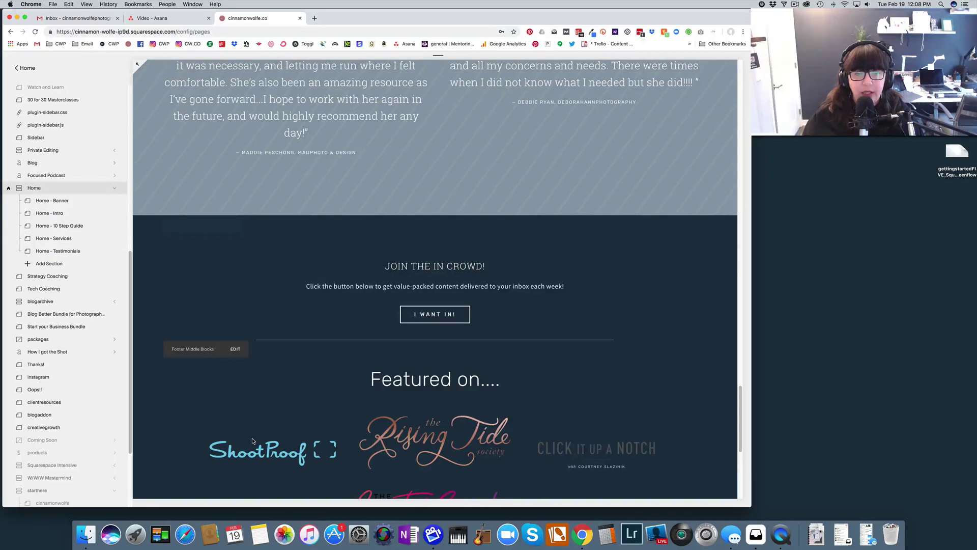
scroll(252, 441, "down", 6)
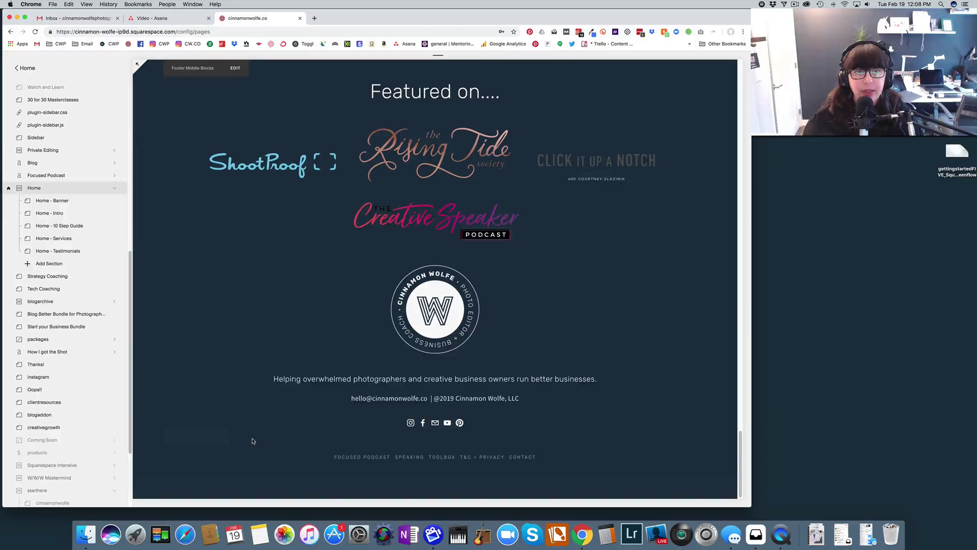
scroll(252, 441, "up", 3)
scroll(261, 404, "up", 1)
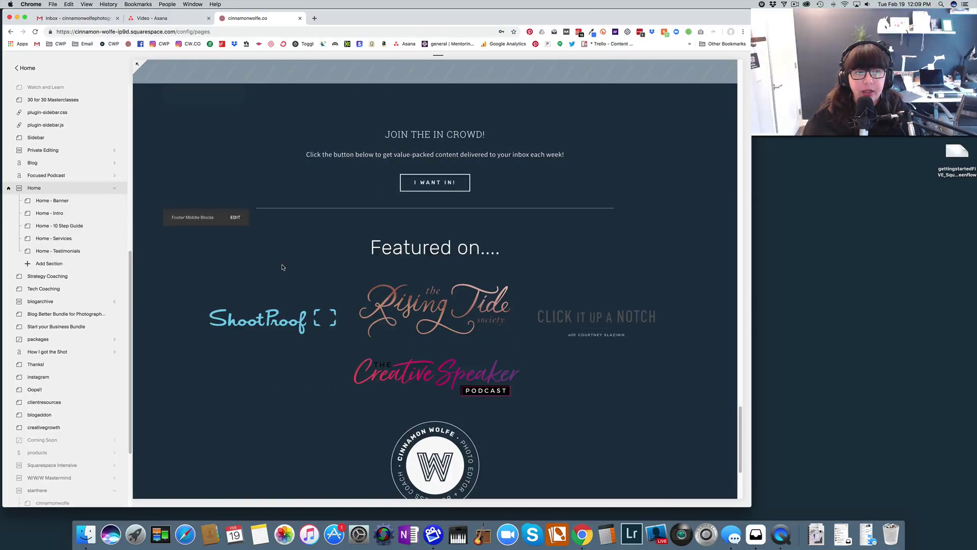
scroll(283, 267, "down", 4)
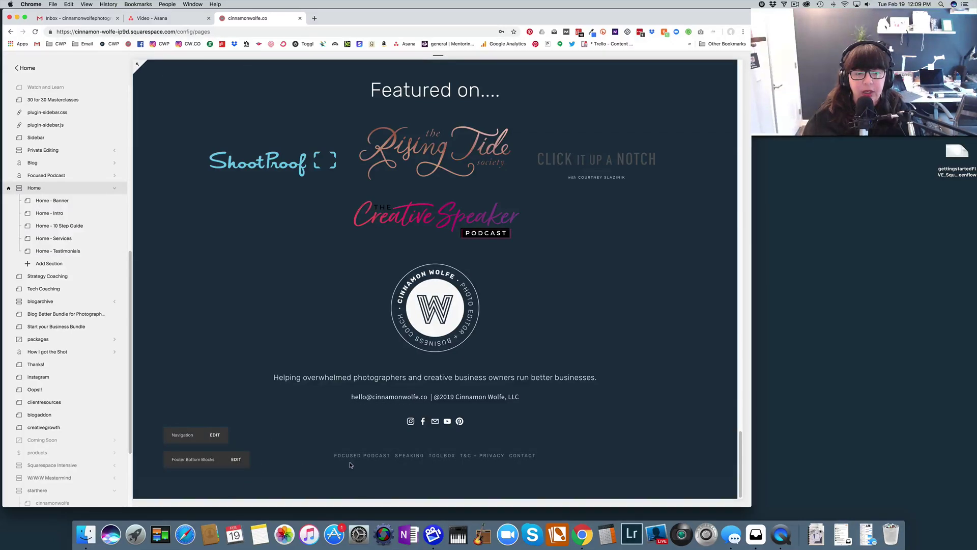
scroll(287, 376, "up", 10)
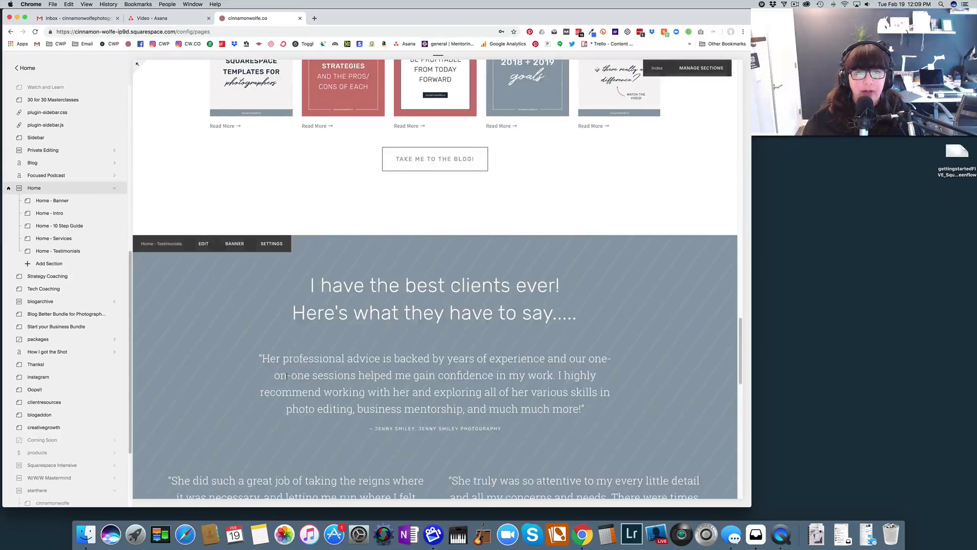
scroll(286, 376, "up", 2)
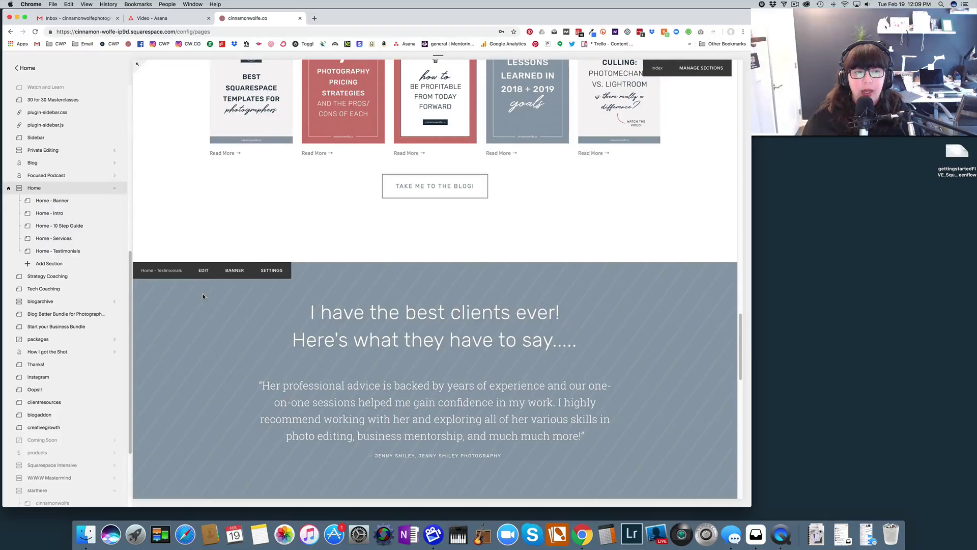
Check the Home - Testimonials content editor without changes, then save its settings with the Media banner image
left_click(203, 270)
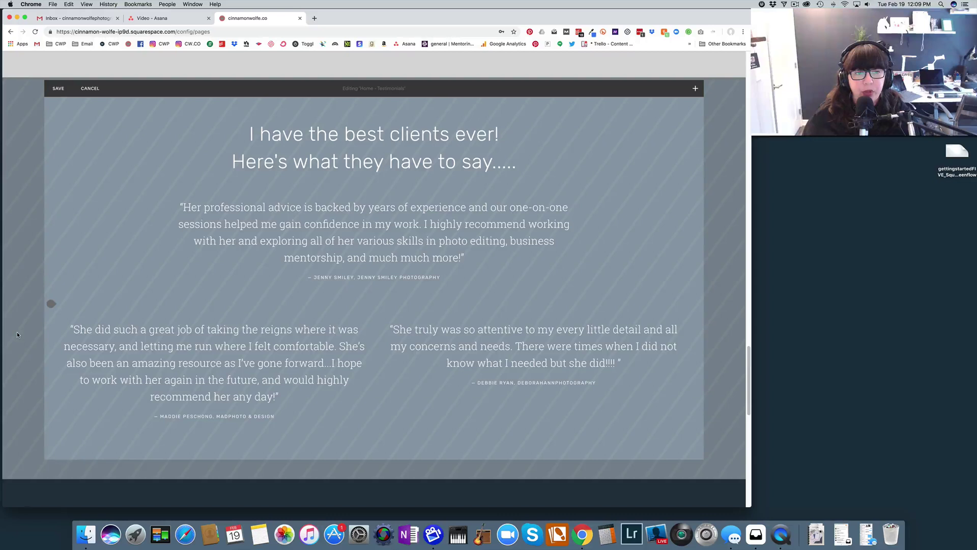
left_click(55, 90)
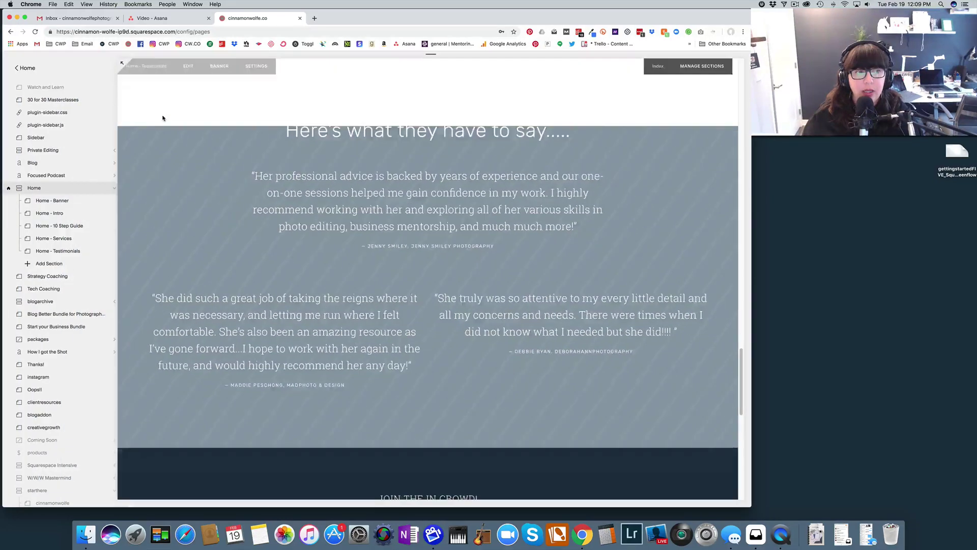
left_click(115, 252)
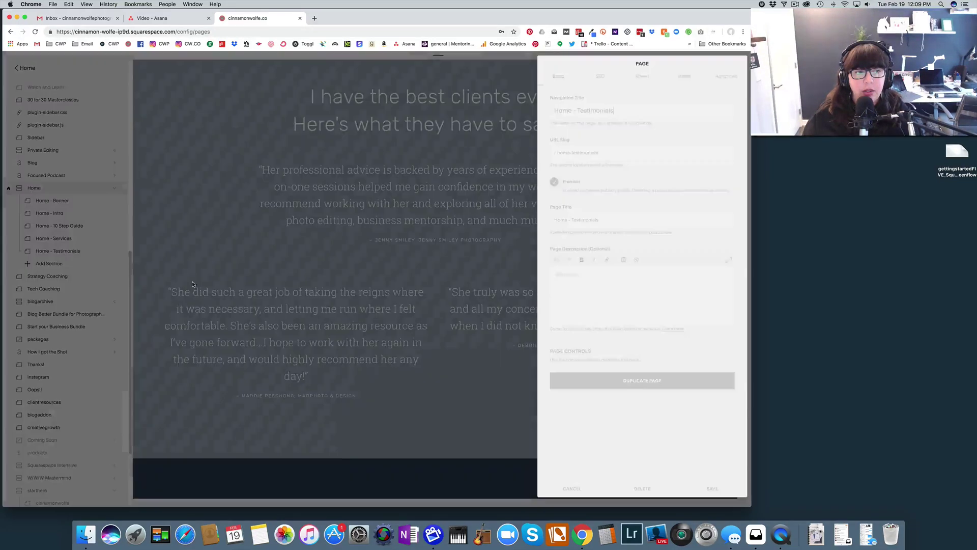
left_click(684, 76)
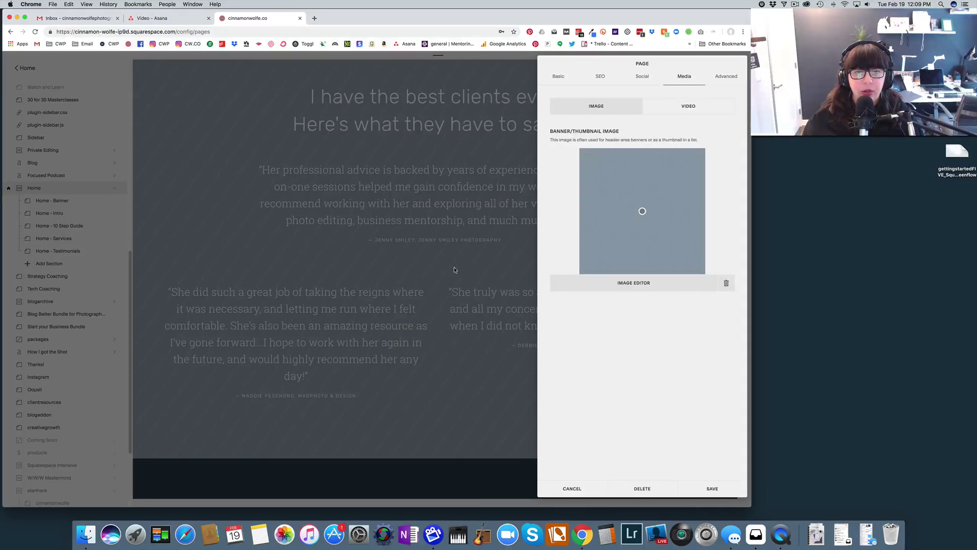
left_click(712, 488)
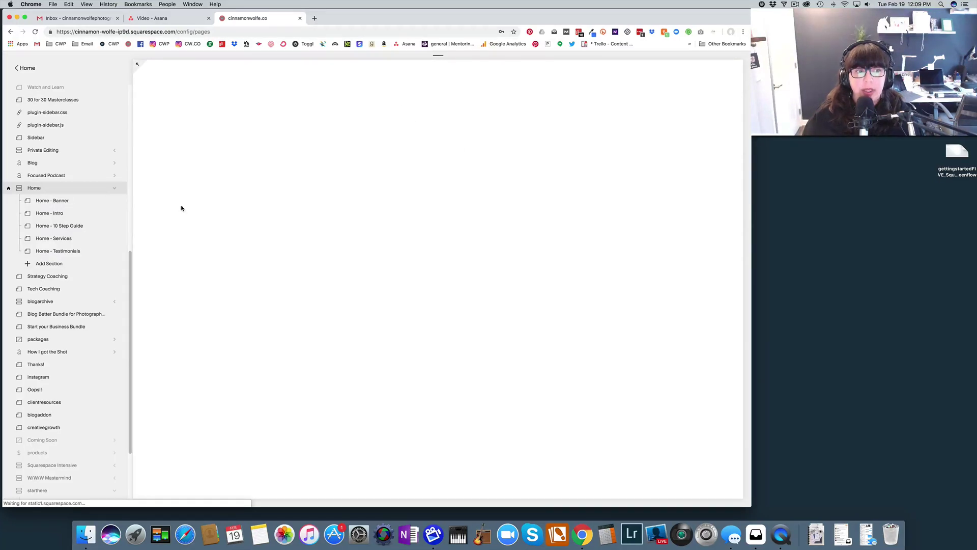
Select Home - Testimonials, then load the Work With Me page from the preview's header link
left_click(116, 251)
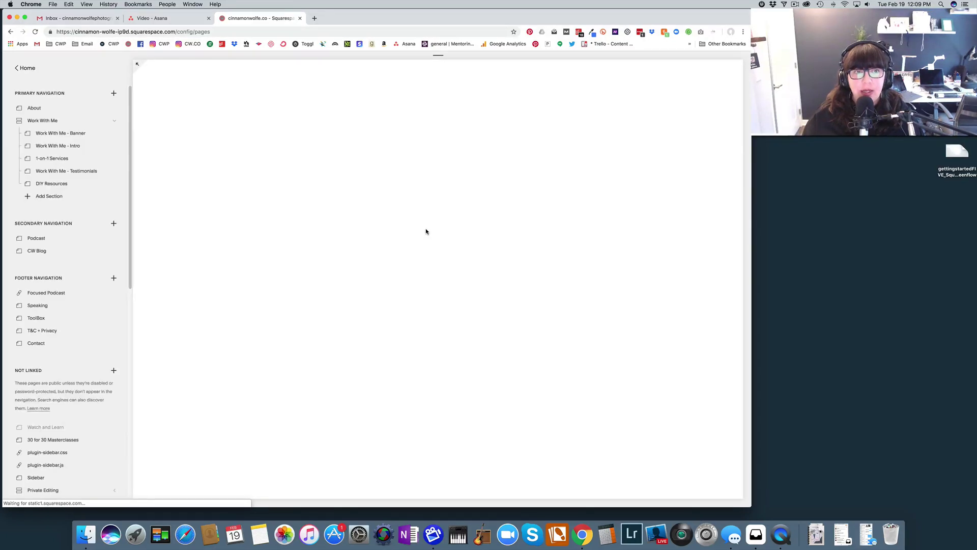
scroll(323, 240, "down", 15)
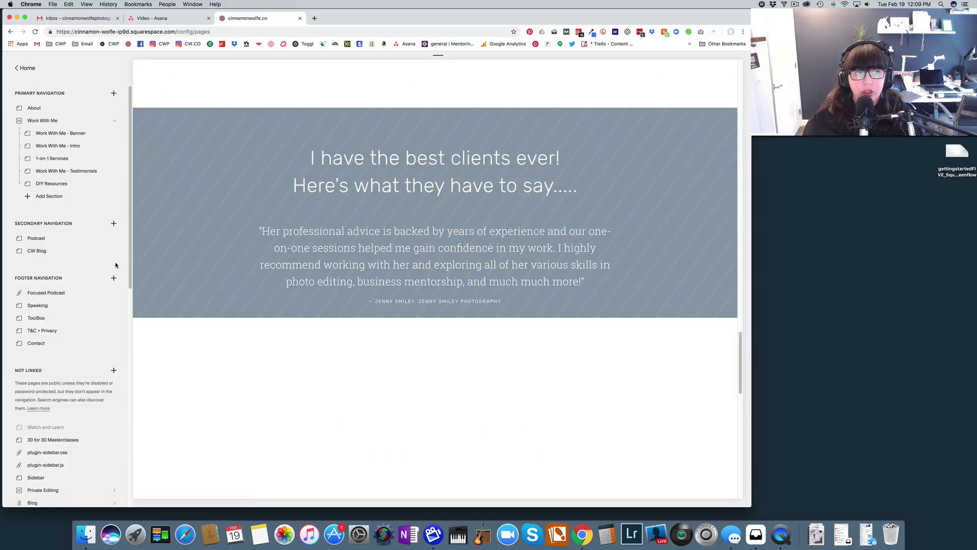
scroll(197, 286, "up", 15)
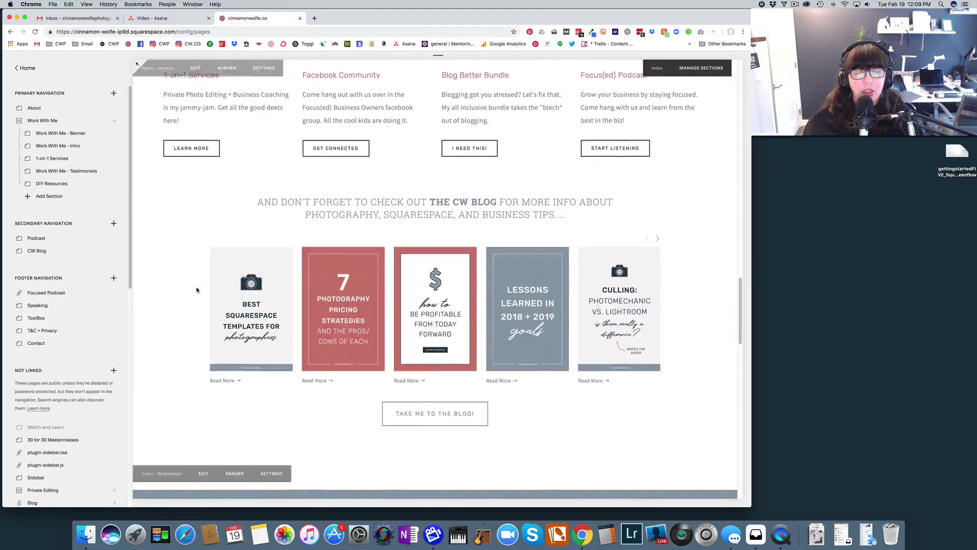
scroll(196, 289, "up", 5)
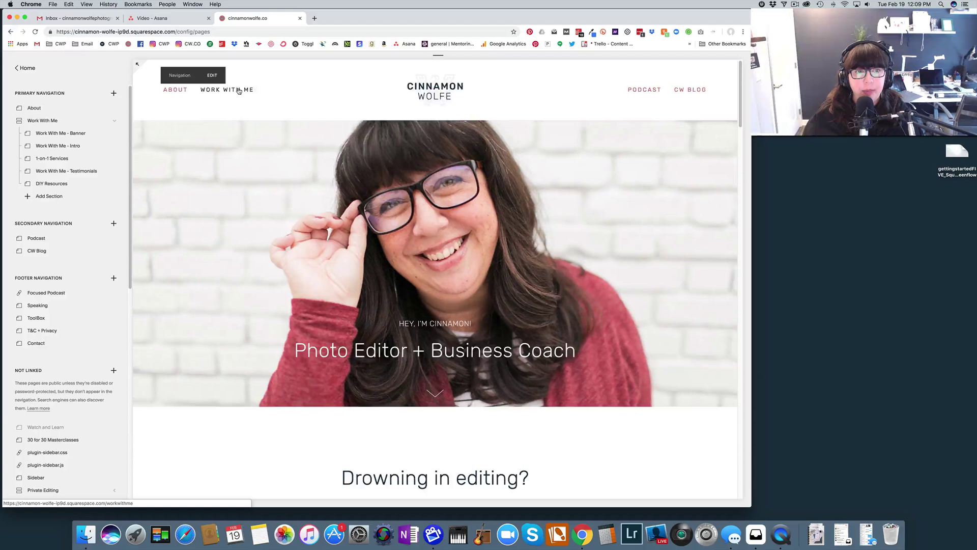
left_click(238, 90)
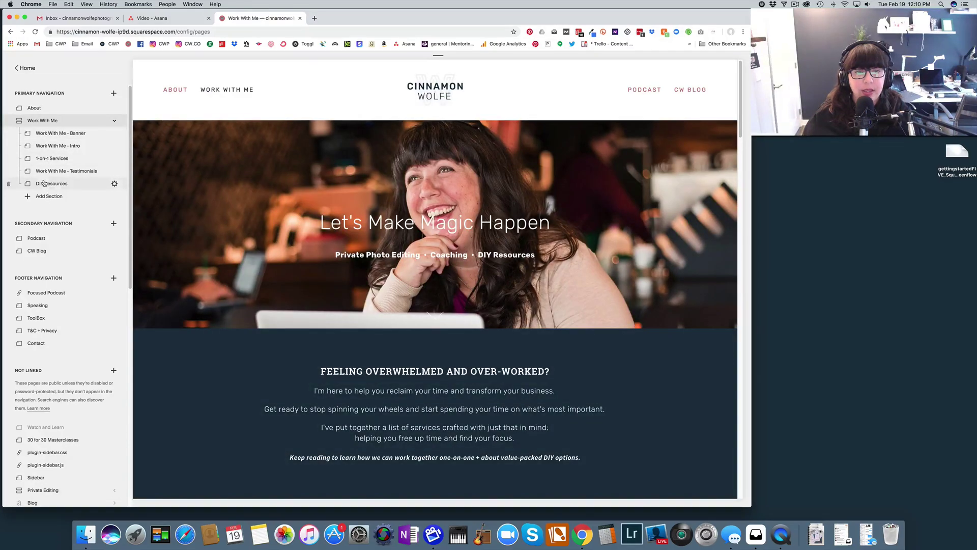
mouse_move(263, 208)
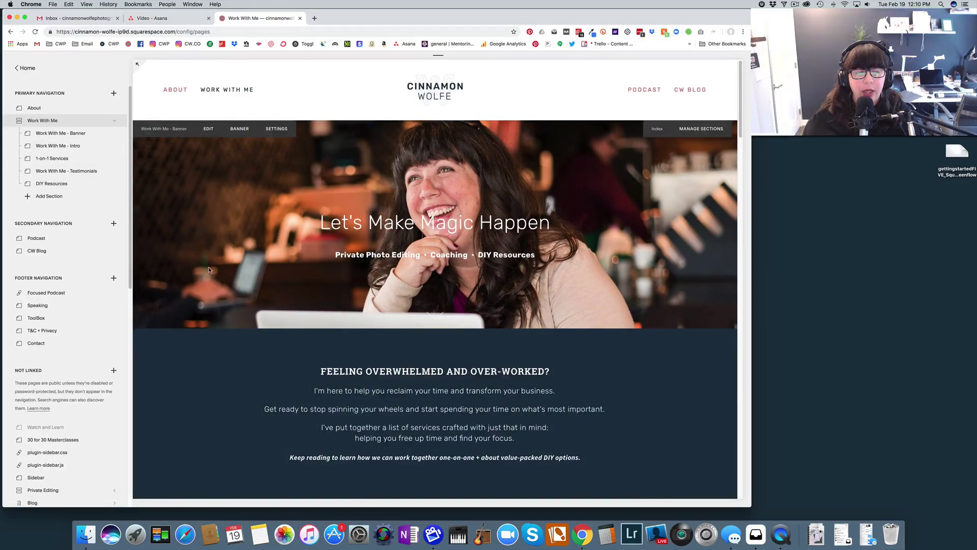
scroll(209, 268, "down", 3)
scroll(214, 295, "down", 8)
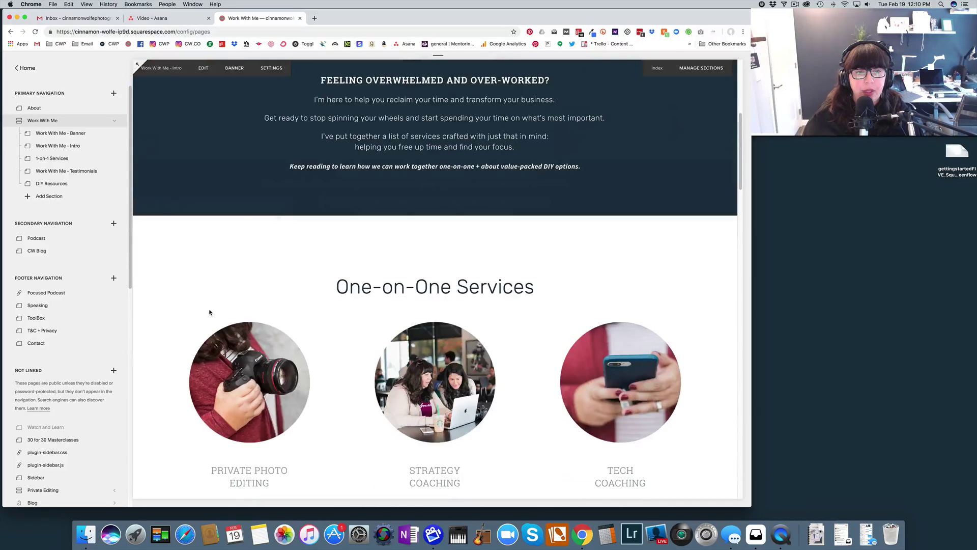
scroll(241, 318, "down", 15)
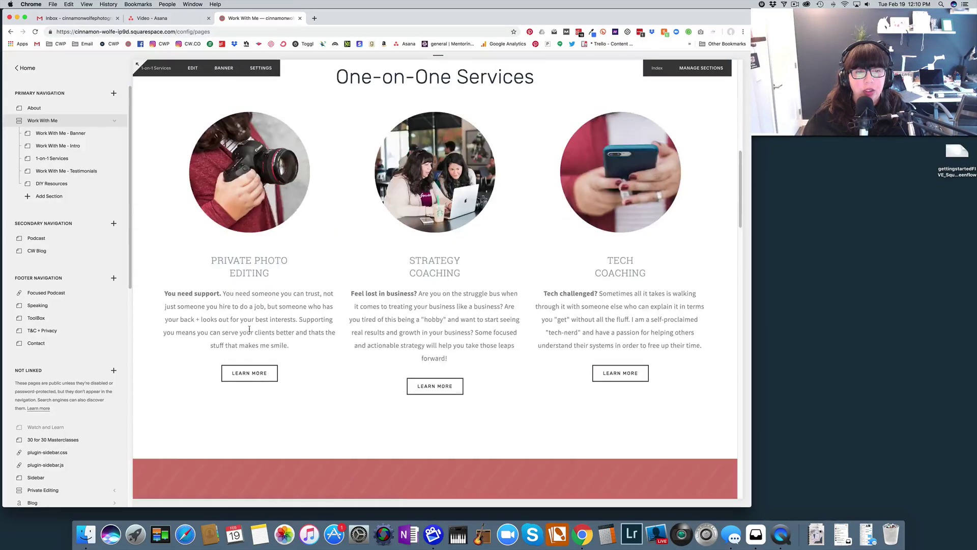
scroll(236, 374, "down", 13)
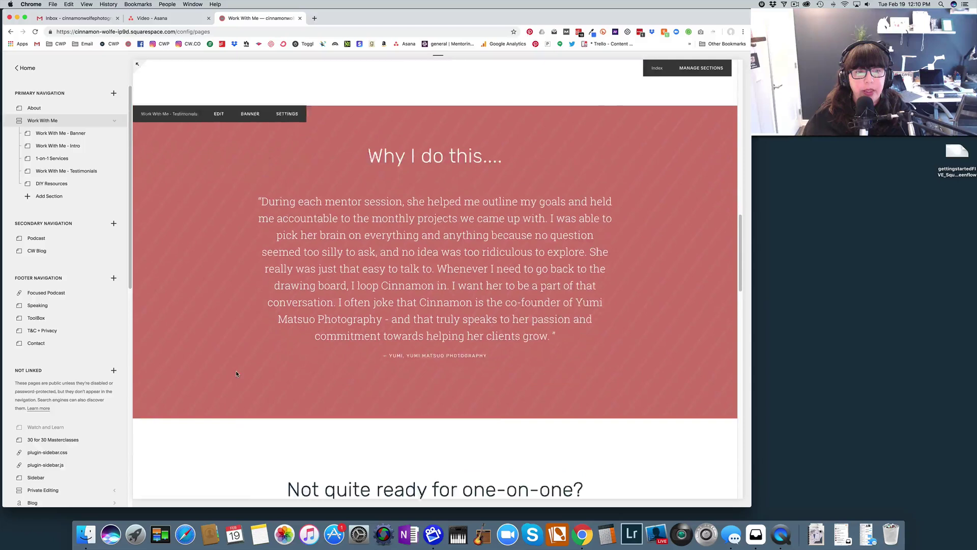
scroll(312, 349, "down", 20)
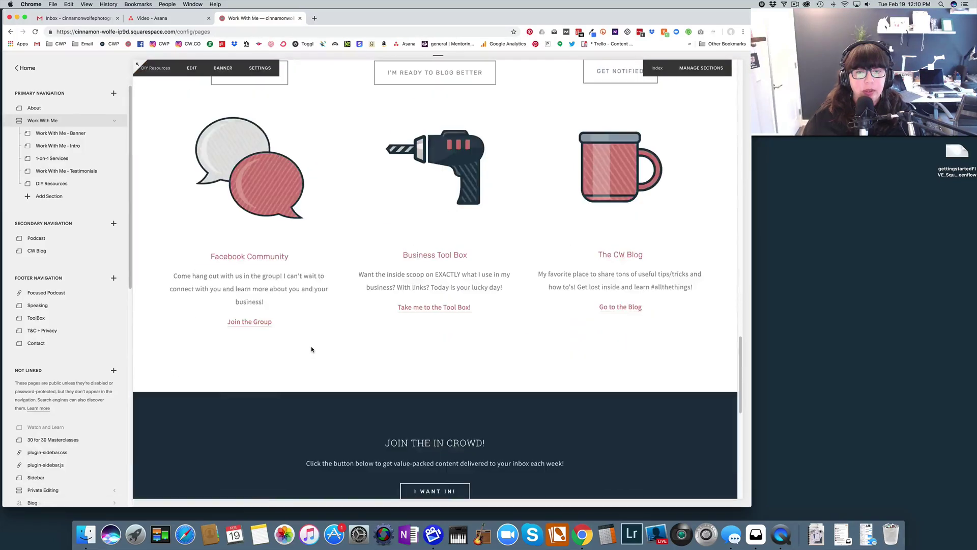
scroll(311, 349, "up", 18)
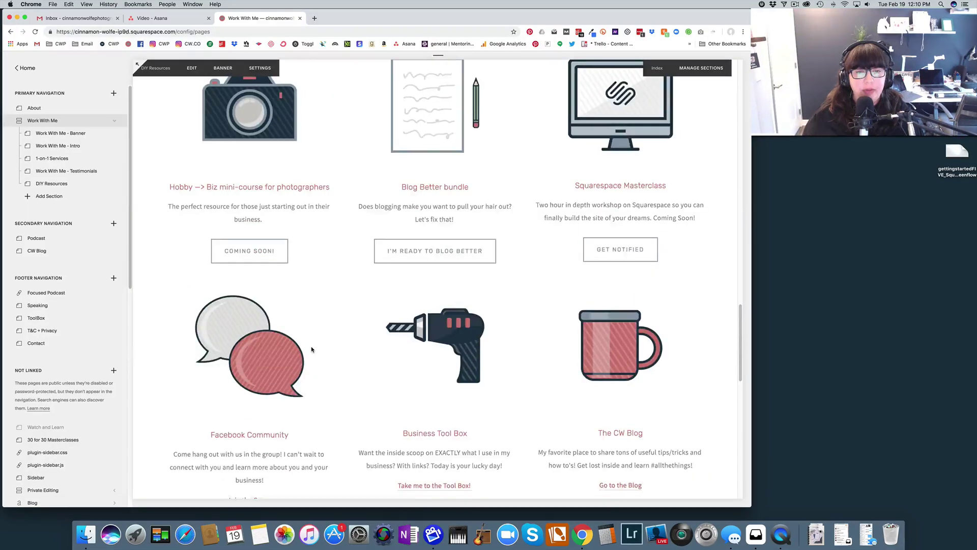
scroll(312, 349, "up", 5)
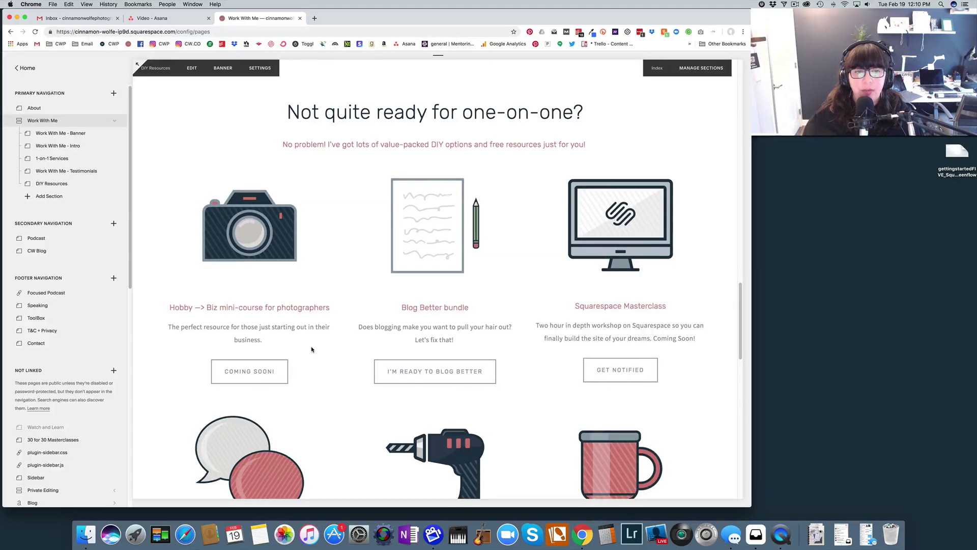
scroll(312, 349, "up", 8)
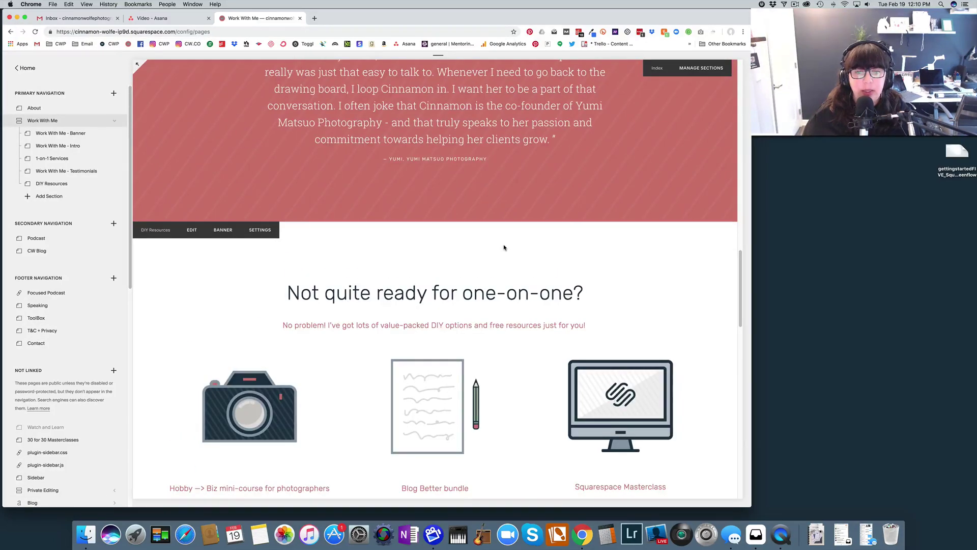
scroll(504, 248, "up", 15)
scroll(503, 246, "up", 10)
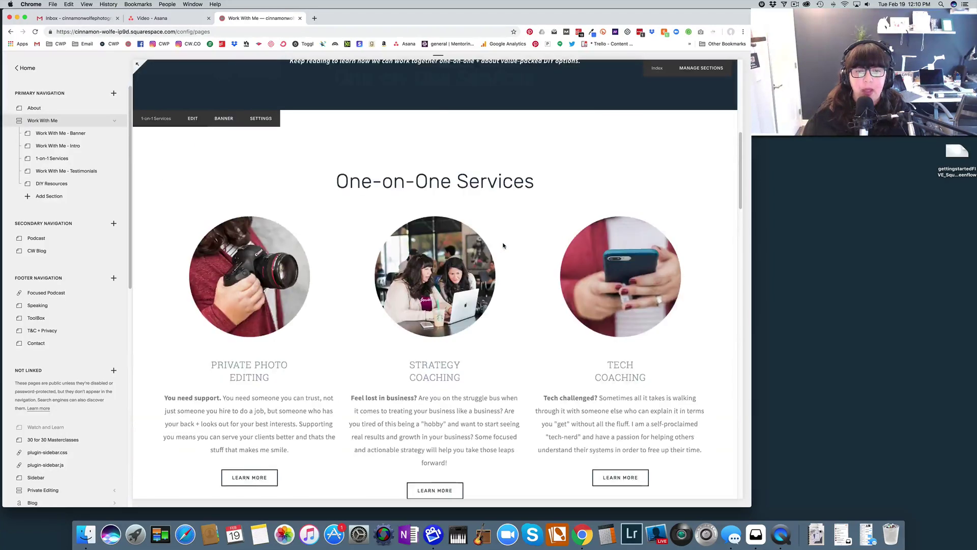
scroll(503, 246, "up", 15)
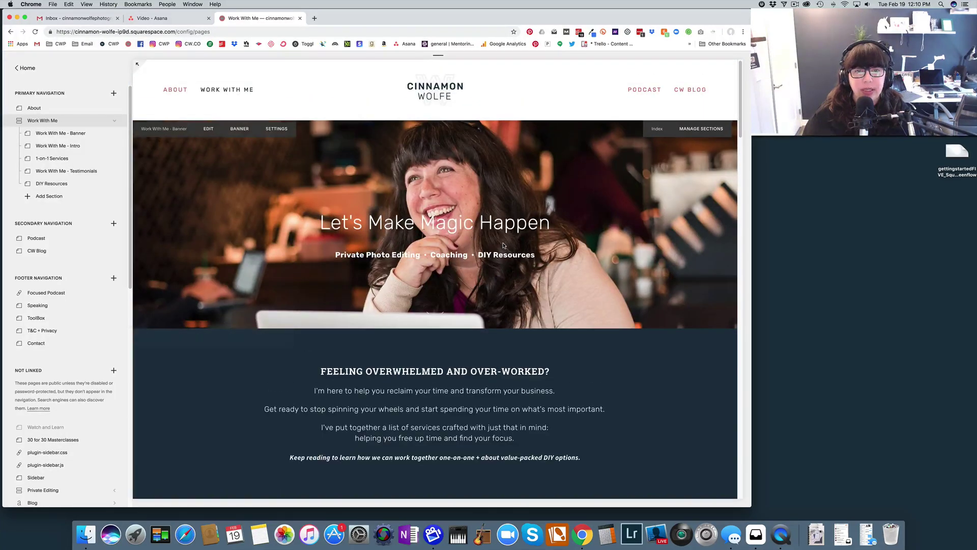